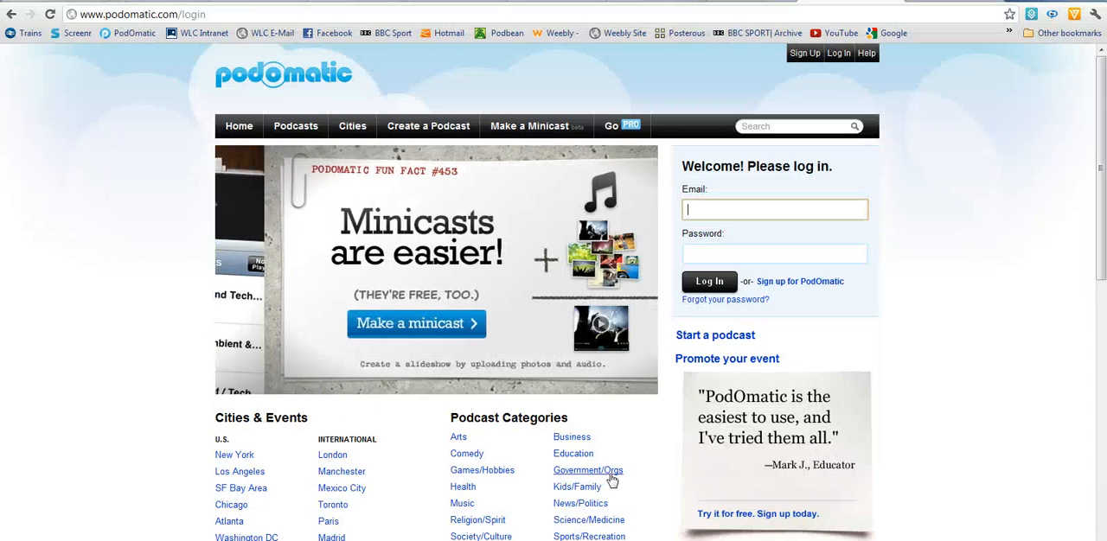
Step: Log in to PodOmatic with the account e-mail address and the account password
{"action": "type", "text": "j"}
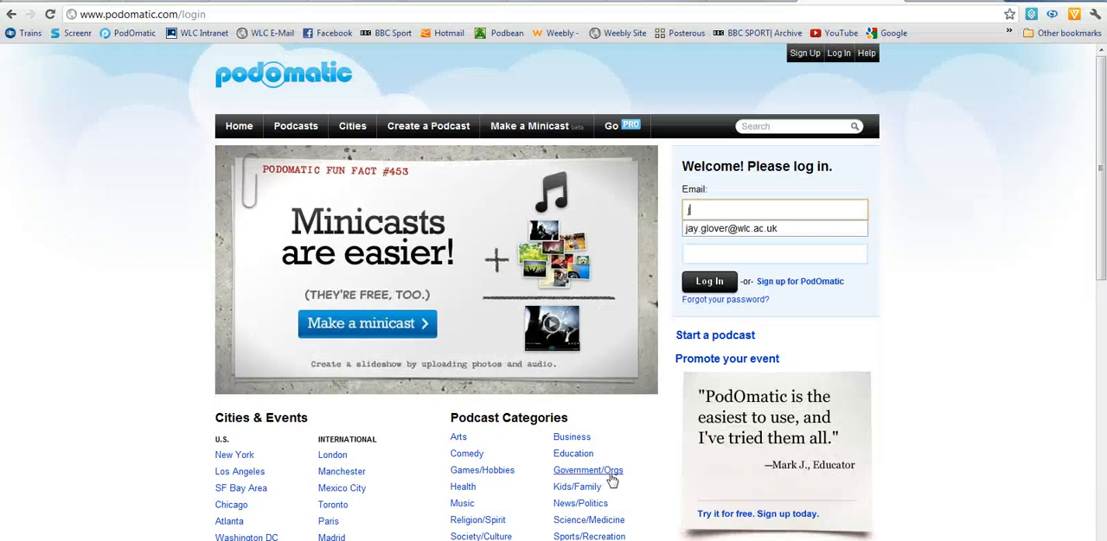
{"action": "left_click", "coordinate": [748, 225]}
{"action": "left_click", "coordinate": [726, 257]}
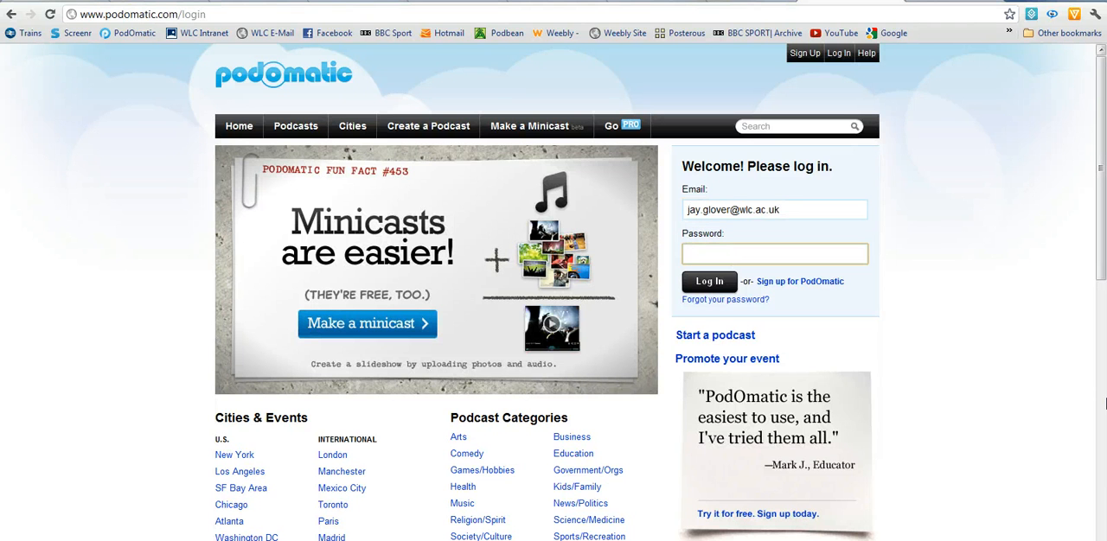
{"action": "type", "text": "•••••••"}
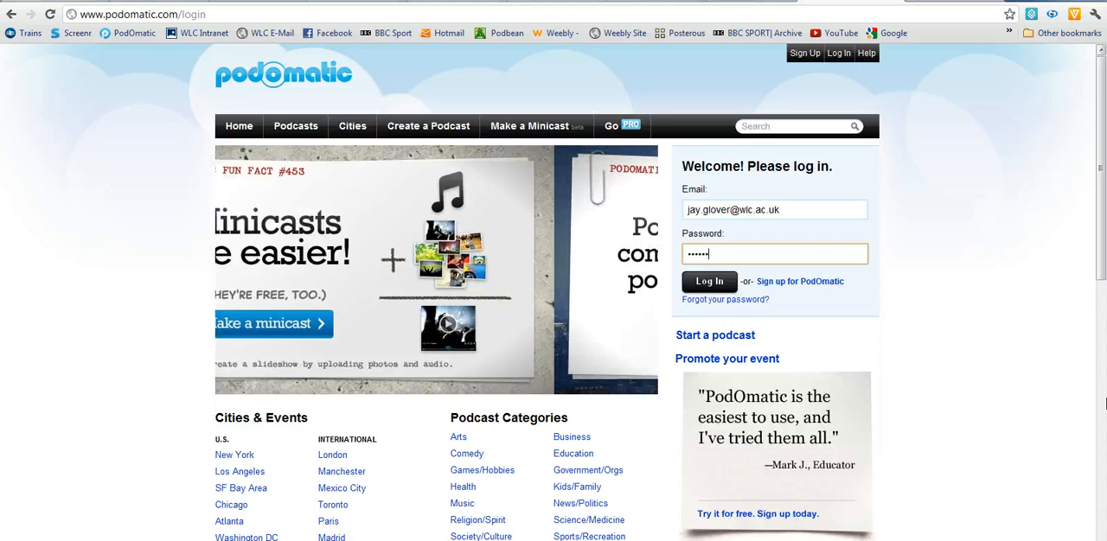
{"action": "left_click", "coordinate": [714, 289]}
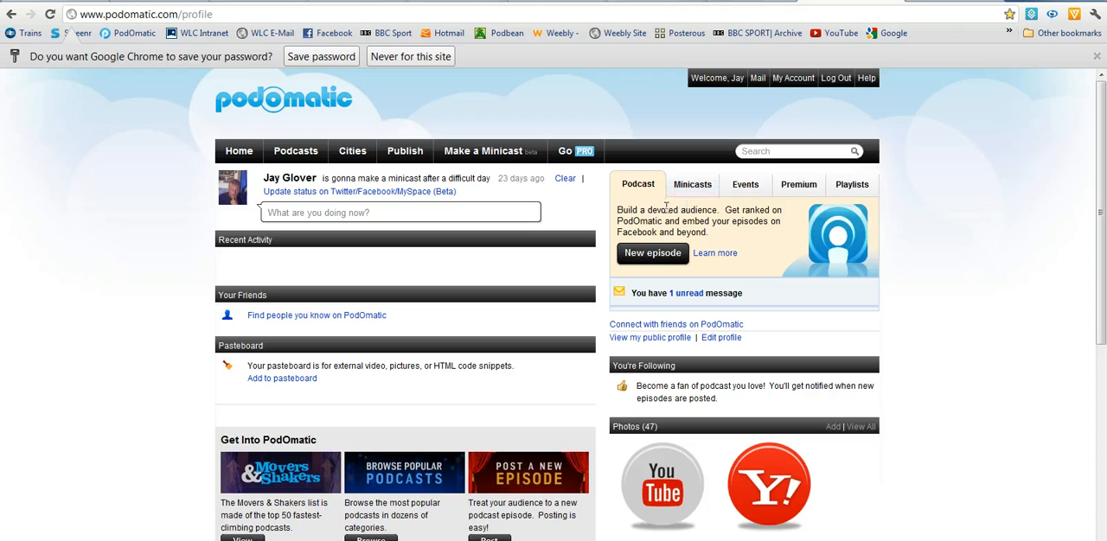
Step: Start a new minicast and upload Track11 from the Piano Music folder in the Music library as its audio
{"action": "left_click", "coordinate": [696, 189]}
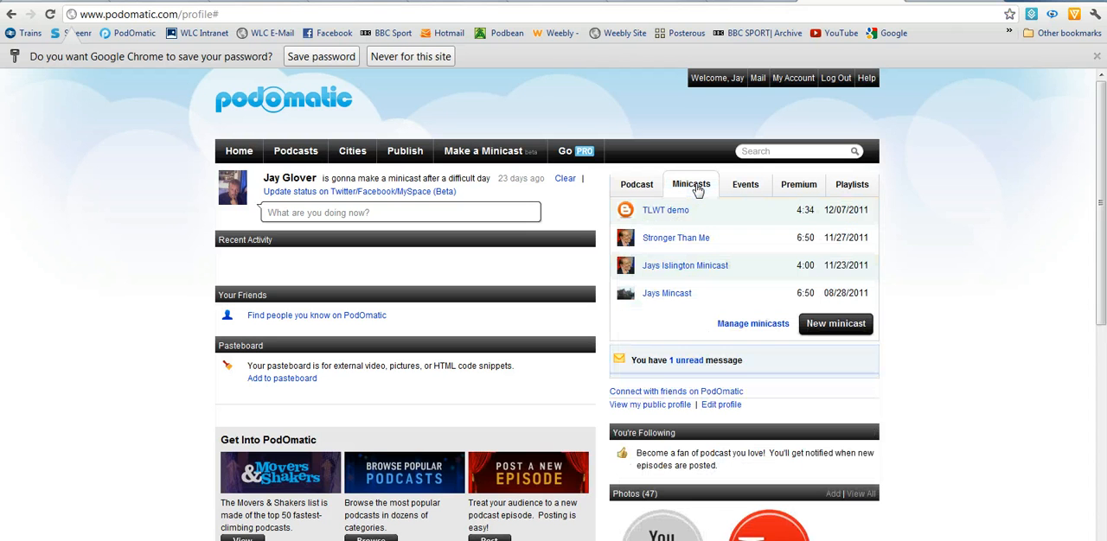
{"action": "left_click", "coordinate": [836, 325]}
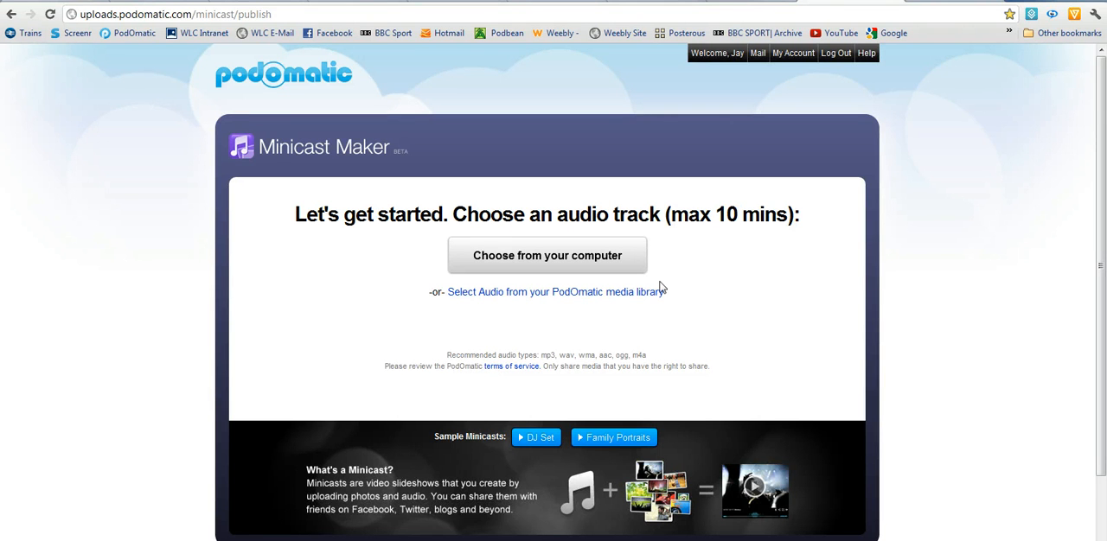
{"action": "left_click", "coordinate": [559, 260]}
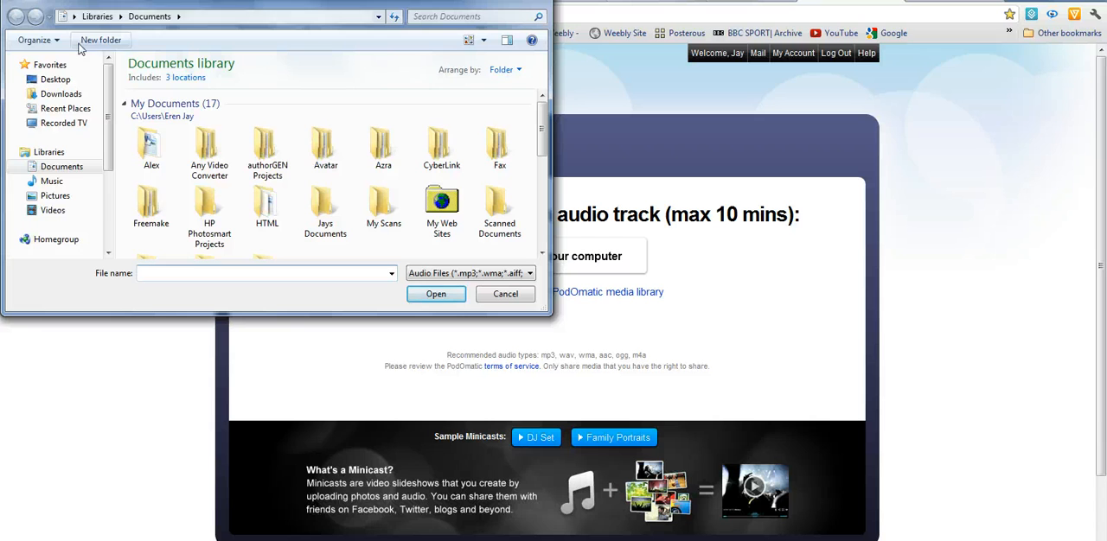
{"action": "left_click", "coordinate": [61, 184]}
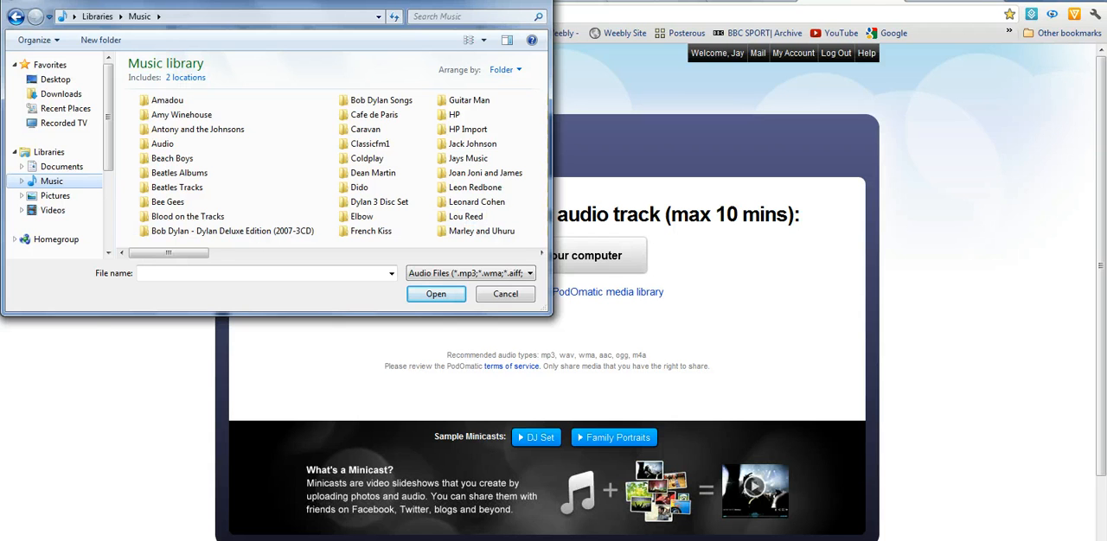
{"action": "scroll", "coordinate": [337, 164], "scroll_direction": "down", "scroll_amount": 3}
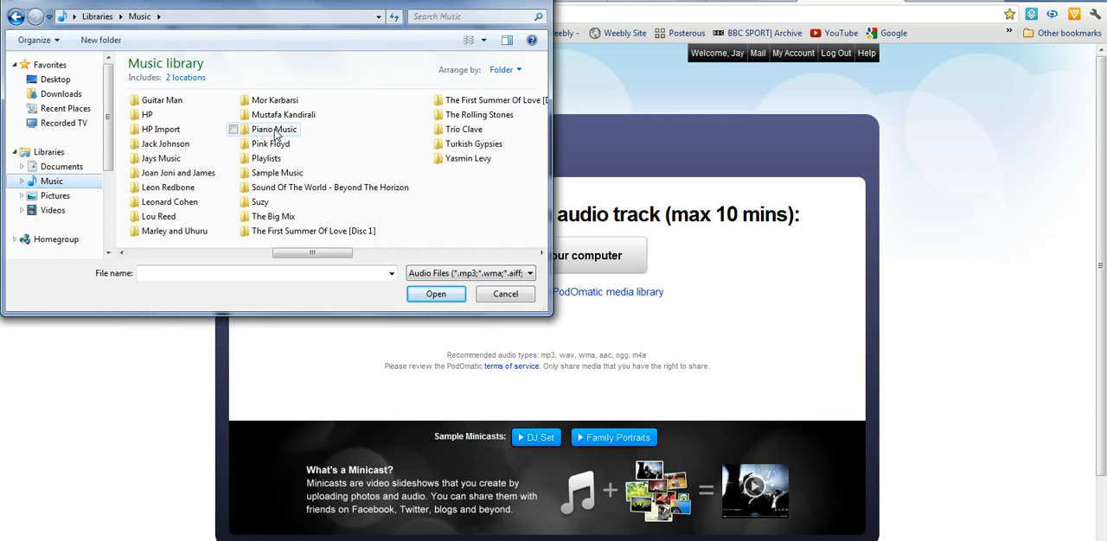
{"action": "double_click", "coordinate": [274, 130]}
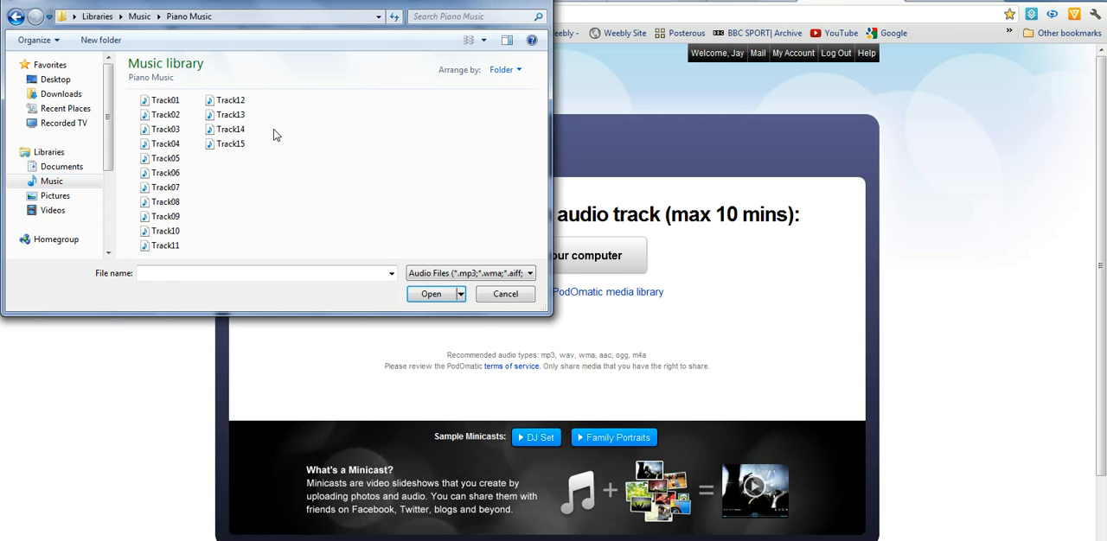
{"action": "left_click", "coordinate": [166, 245]}
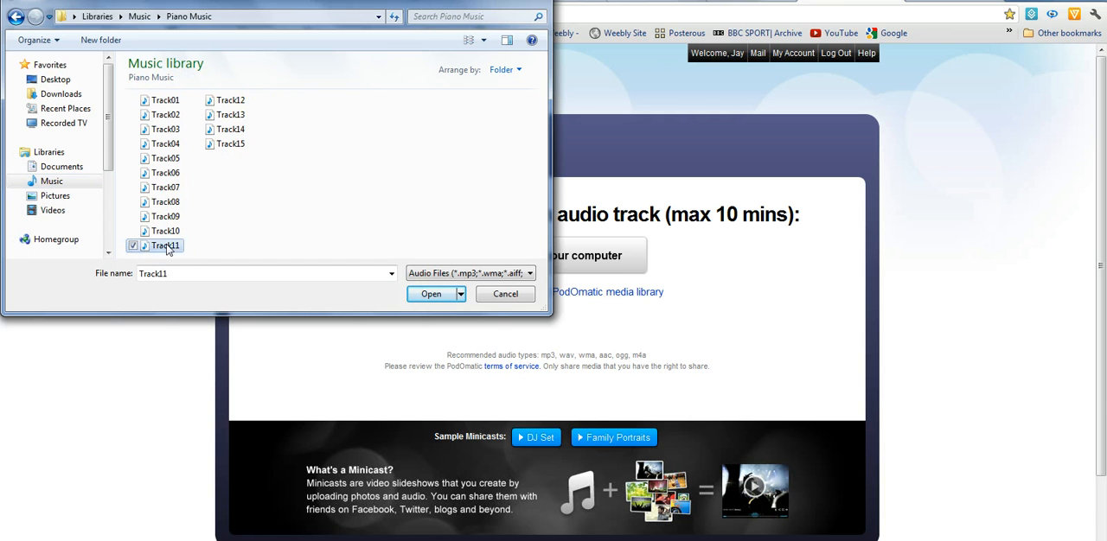
{"action": "left_click", "coordinate": [428, 294]}
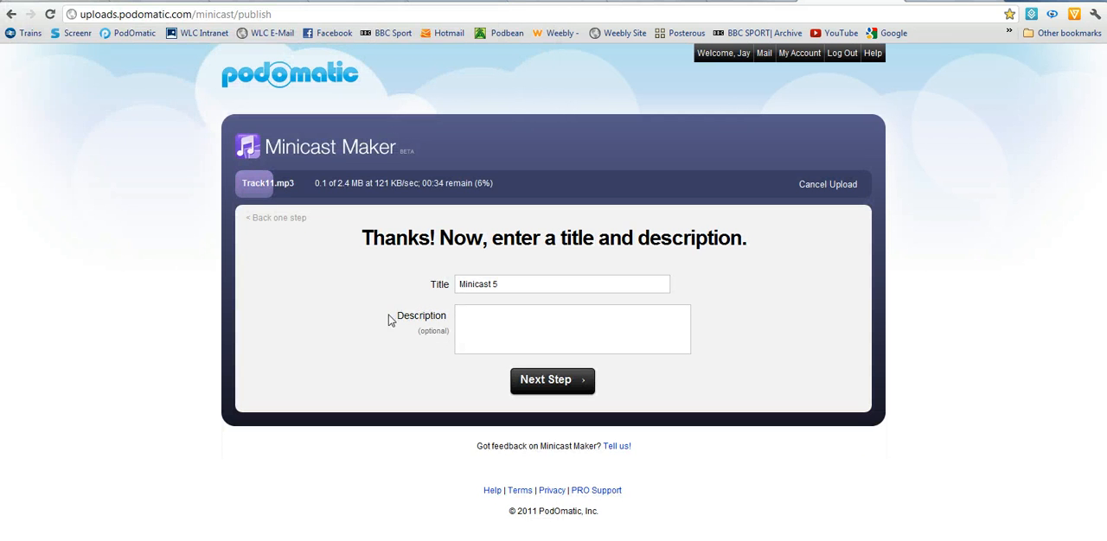
Step: Describe the minicast as "Demo by" followed by the author's first name, and continue to the photo selection
{"action": "left_click", "coordinate": [475, 314]}
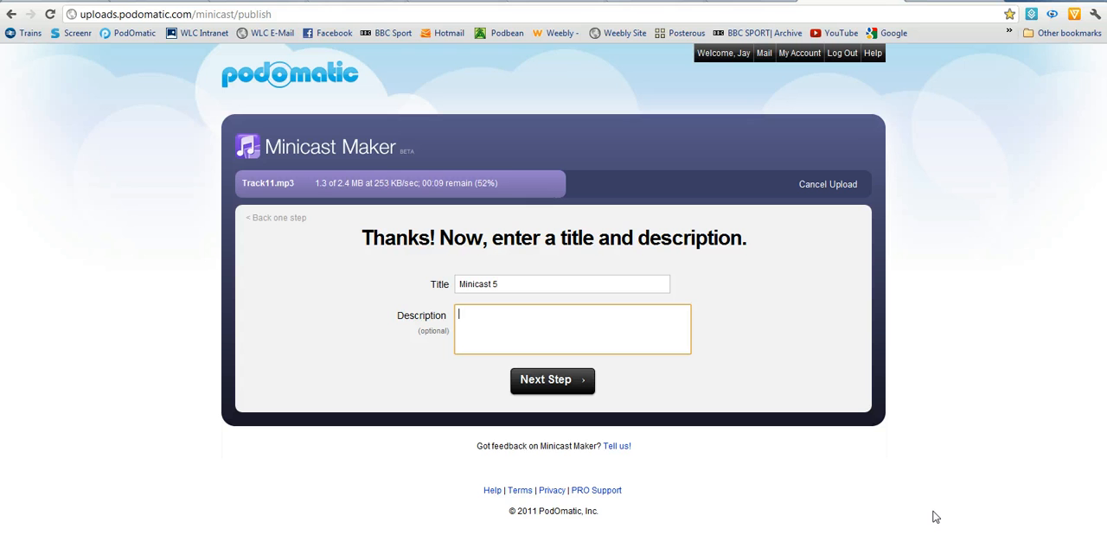
{"action": "type", "text": "De"}
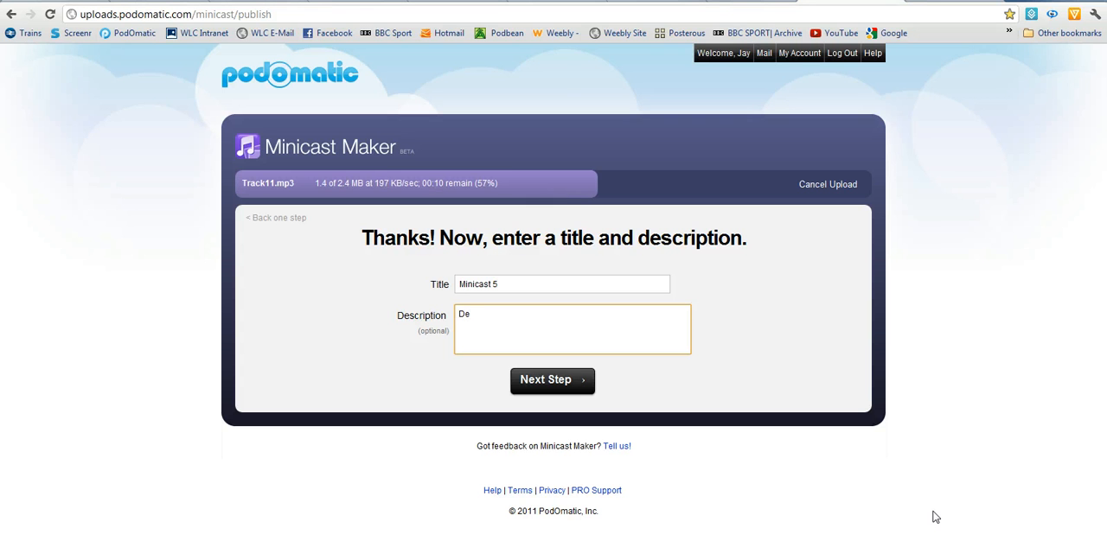
{"action": "type", "text": "mo by Jay"}
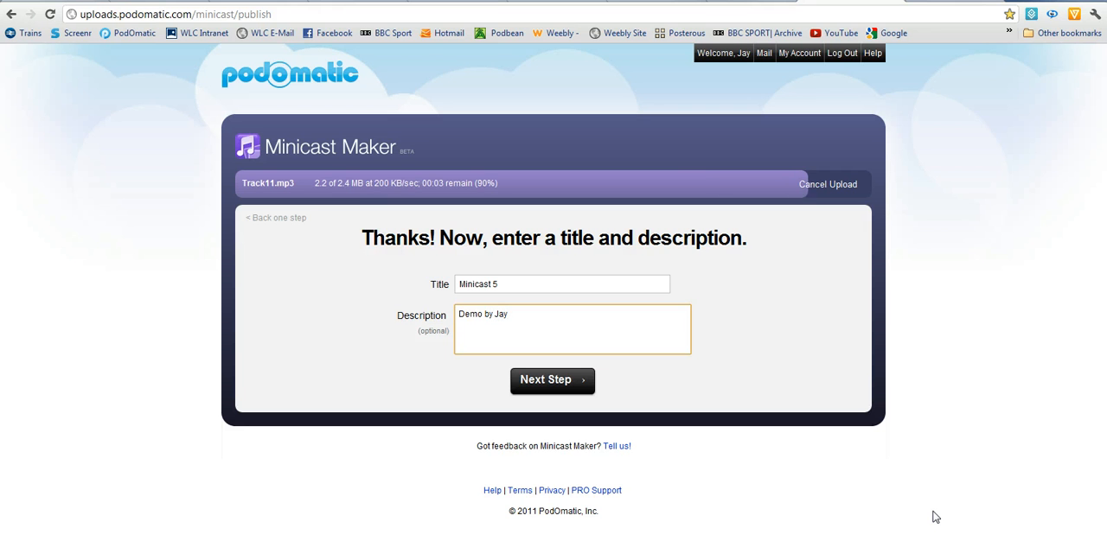
{"action": "left_click", "coordinate": [558, 384]}
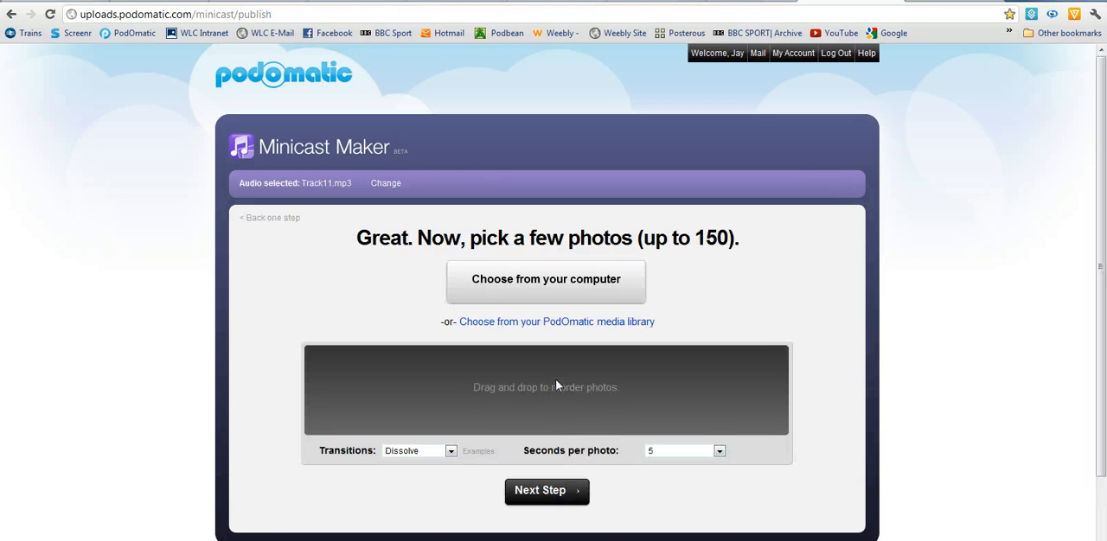
Step: Choose photos from the computer, opening the TLWT folder inside My Work Images in the Pictures library
{"action": "left_click", "coordinate": [547, 286]}
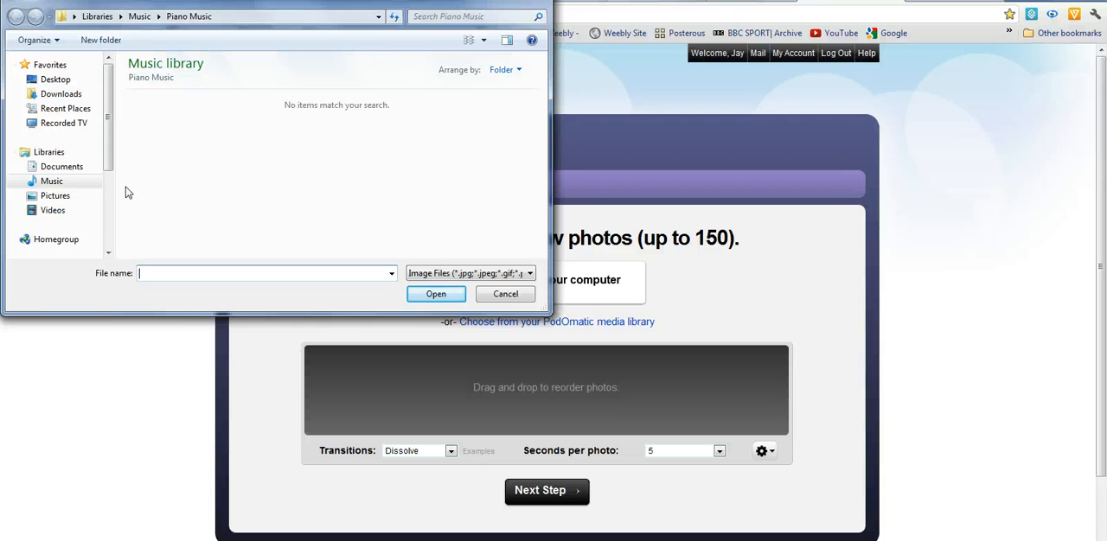
{"action": "left_click", "coordinate": [52, 196]}
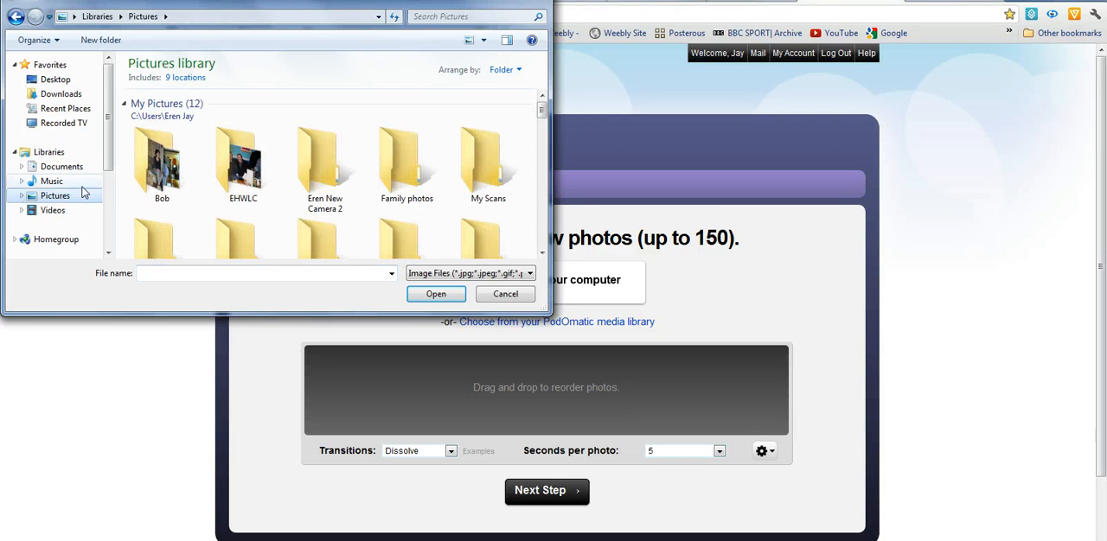
{"action": "left_click_drag", "start_coordinate": [543, 112], "coordinate": [545, 126]}
{"action": "left_click", "coordinate": [168, 153]}
{"action": "double_click", "coordinate": [167, 152]}
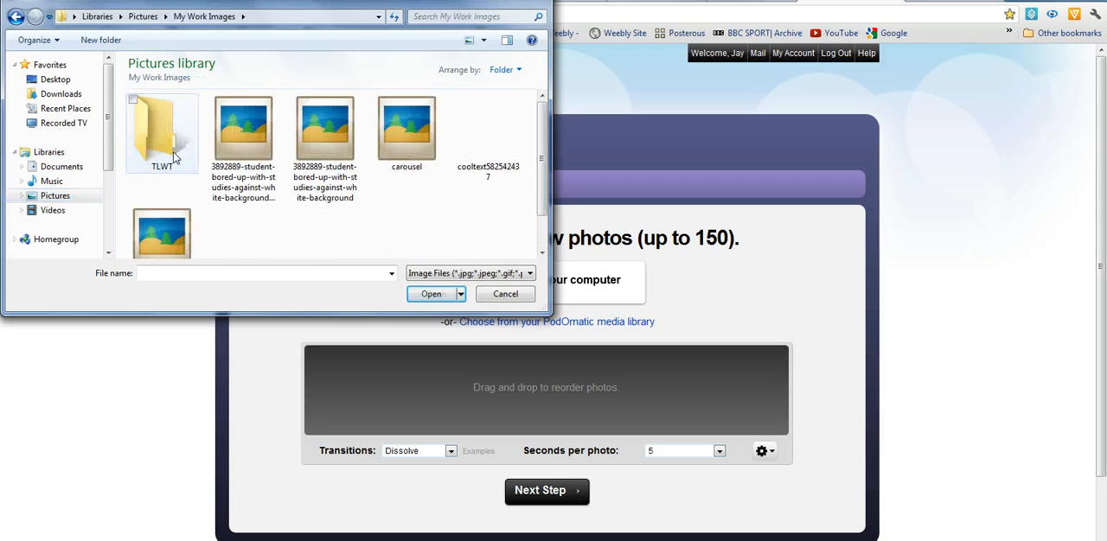
{"action": "double_click", "coordinate": [158, 148]}
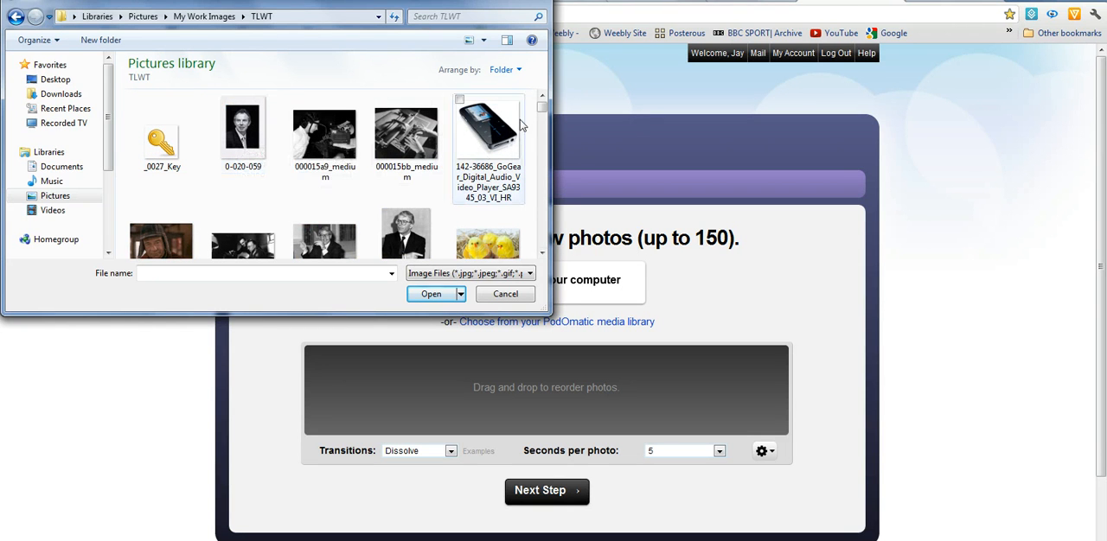
Step: Select the photos 000015a9_medium, 000015bb_medium, 35573 and the John Major portrait starting with 6896848-london
{"action": "left_click_drag", "start_coordinate": [543, 108], "coordinate": [542, 115]}
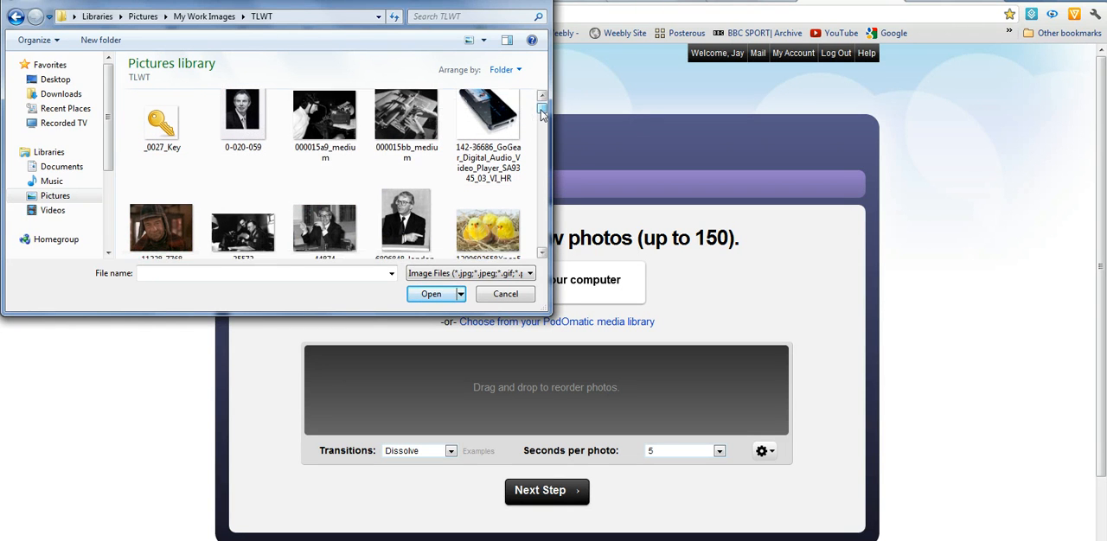
{"action": "left_click", "coordinate": [322, 131]}
{"action": "left_click", "coordinate": [406, 134], "text": "ctrl"}
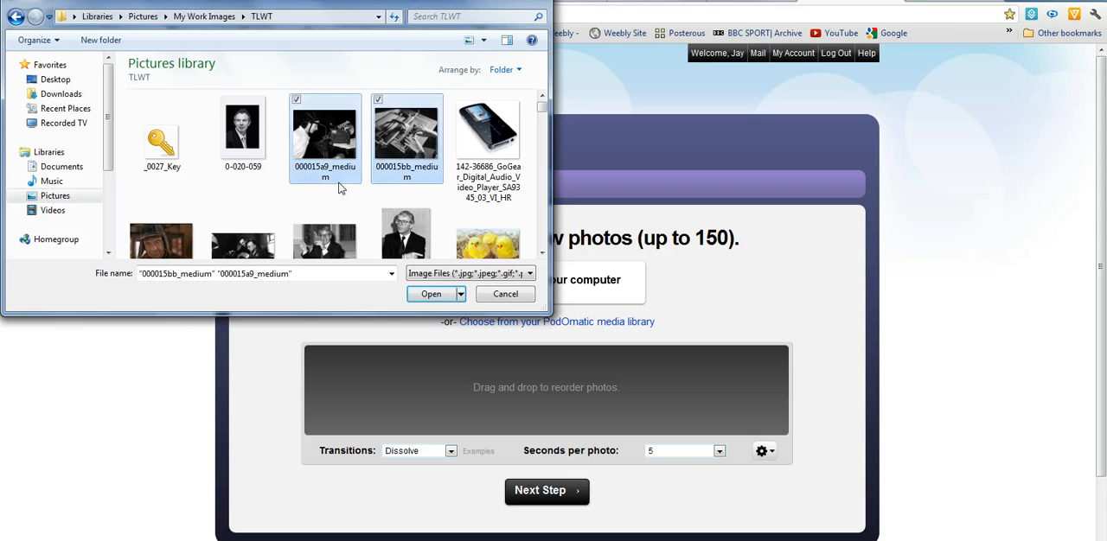
{"action": "left_click", "coordinate": [263, 238], "text": "ctrl"}
{"action": "left_click", "coordinate": [403, 206], "text": "ctrl"}
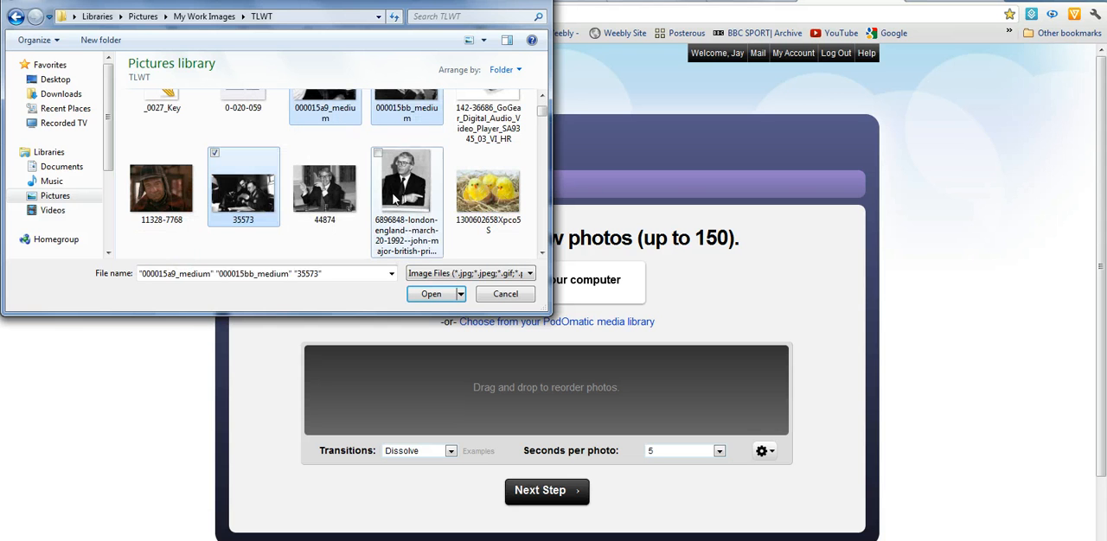
Step: Add Arthur-Neville-Chamberlain, cat_117_2368, David-Cameron-300x180 and bliss to the selection and upload all selected photos to the minicast
{"action": "left_click", "coordinate": [540, 255]}
{"action": "left_click", "coordinate": [540, 254]}
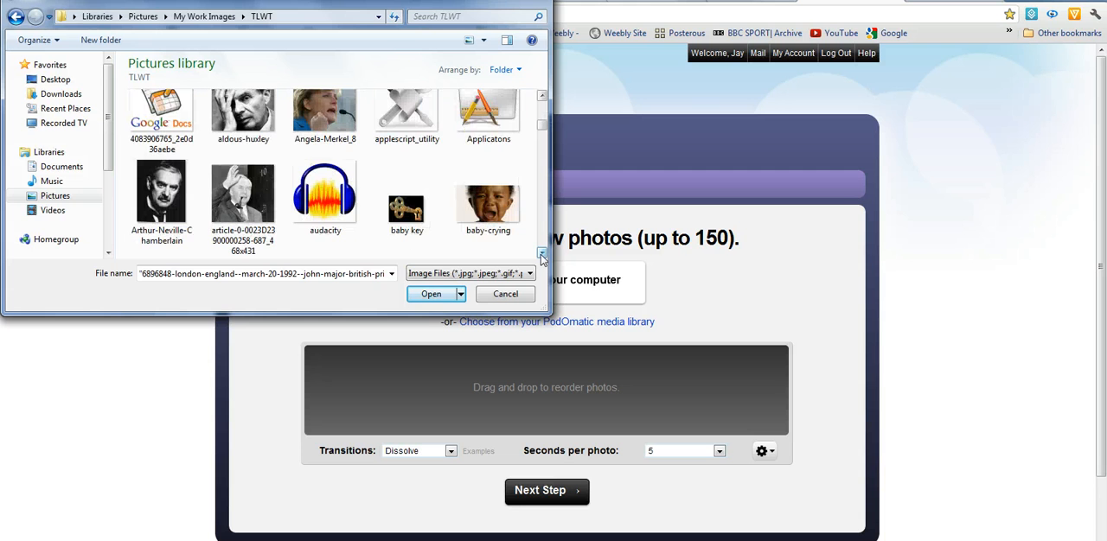
{"action": "left_click", "coordinate": [161, 199], "text": "ctrl"}
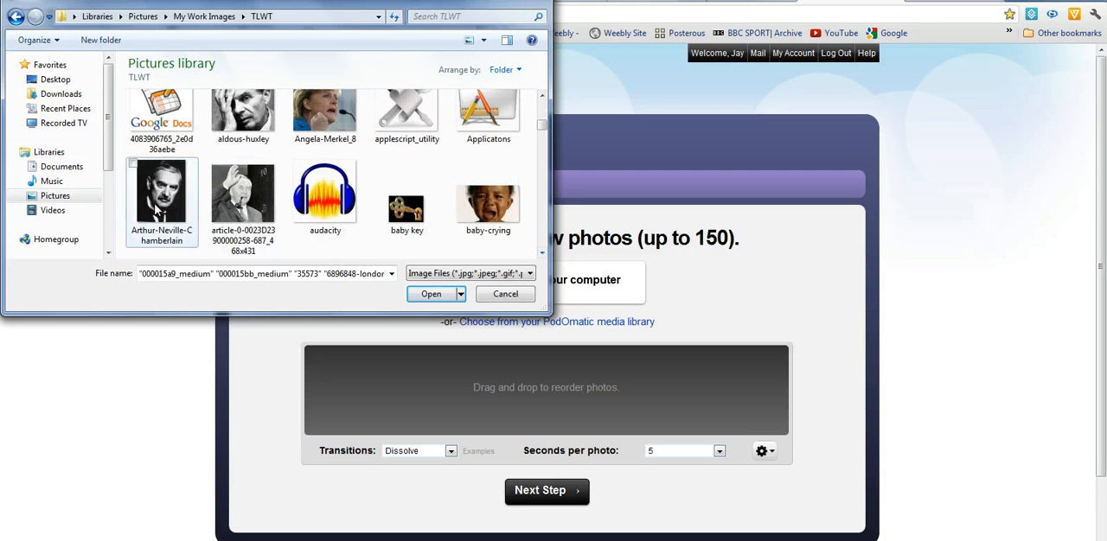
{"action": "left_click", "coordinate": [541, 253]}
{"action": "left_click", "coordinate": [540, 253]}
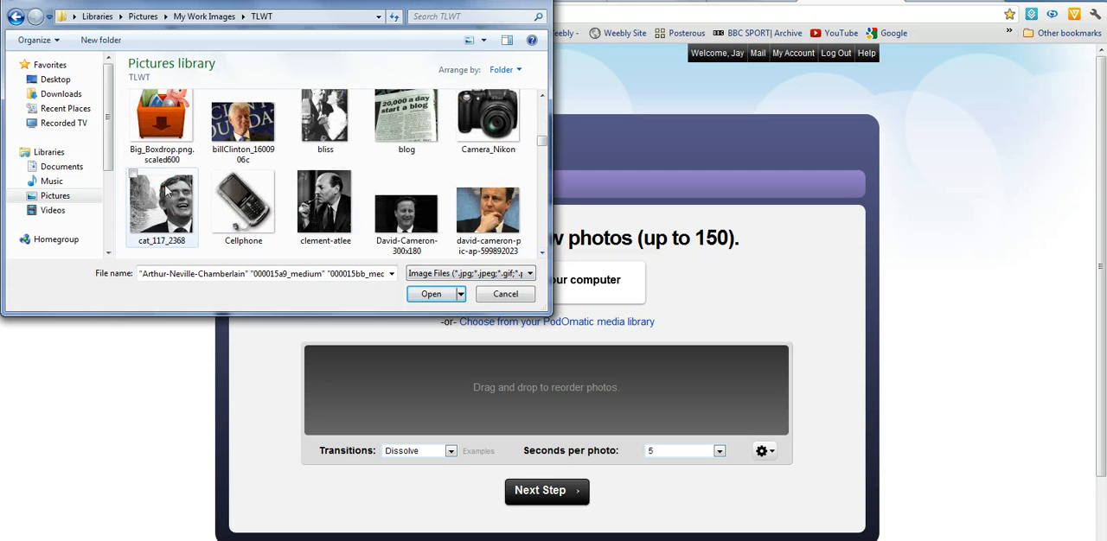
{"action": "left_click", "coordinate": [161, 206], "text": "ctrl"}
{"action": "left_click", "coordinate": [404, 226], "text": "ctrl"}
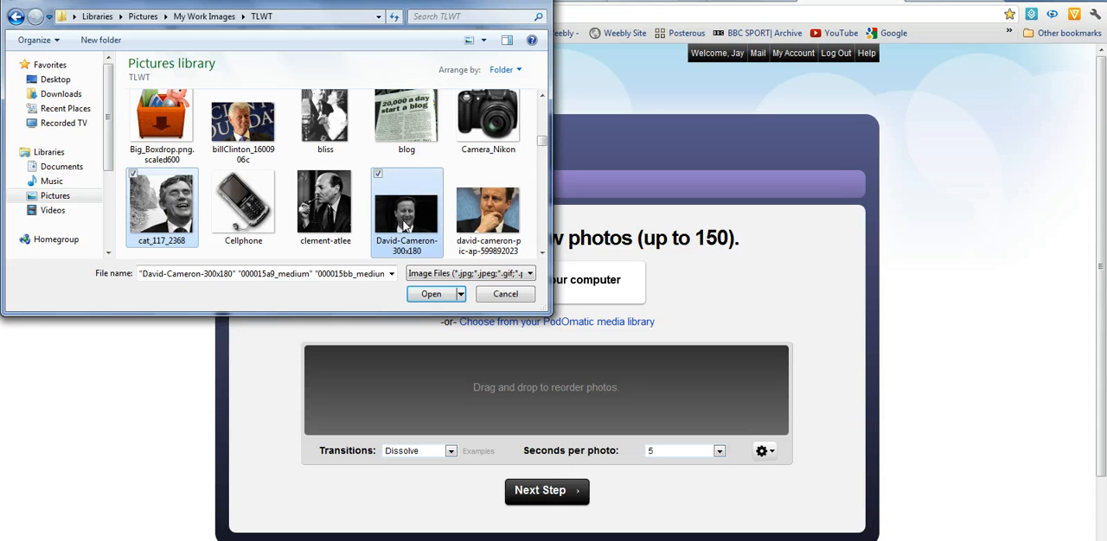
{"action": "left_click", "coordinate": [327, 118], "text": "ctrl"}
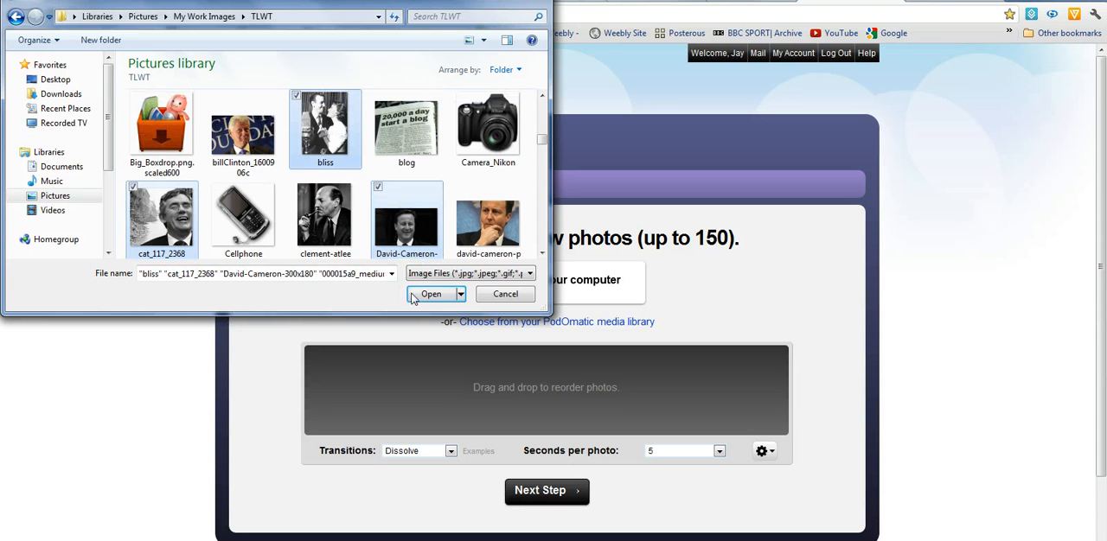
{"action": "left_click", "coordinate": [430, 295]}
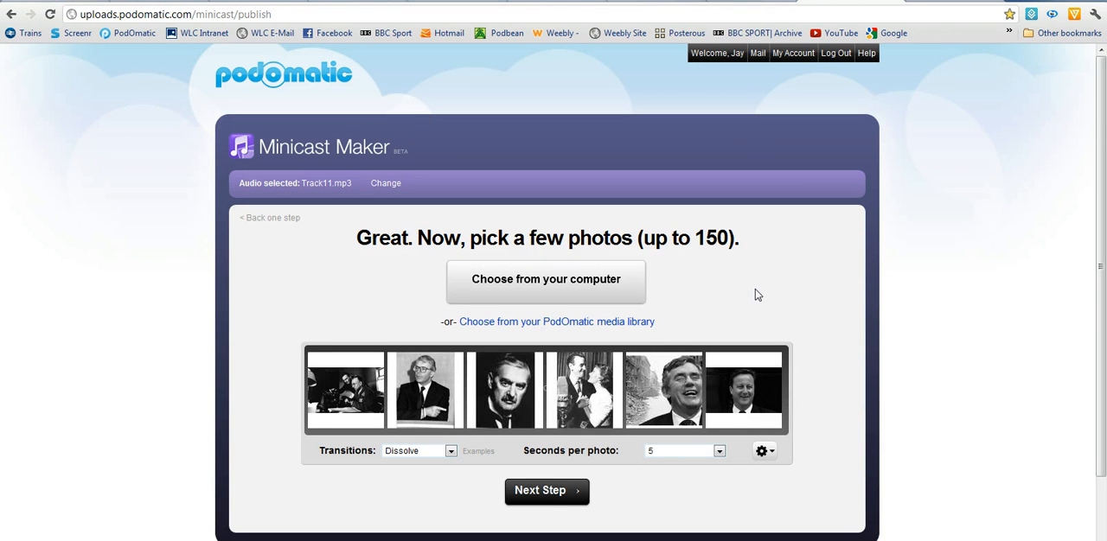
Step: Set the slideshow to 3 seconds per photo and keep the Dissolve transition
{"action": "left_click", "coordinate": [719, 451]}
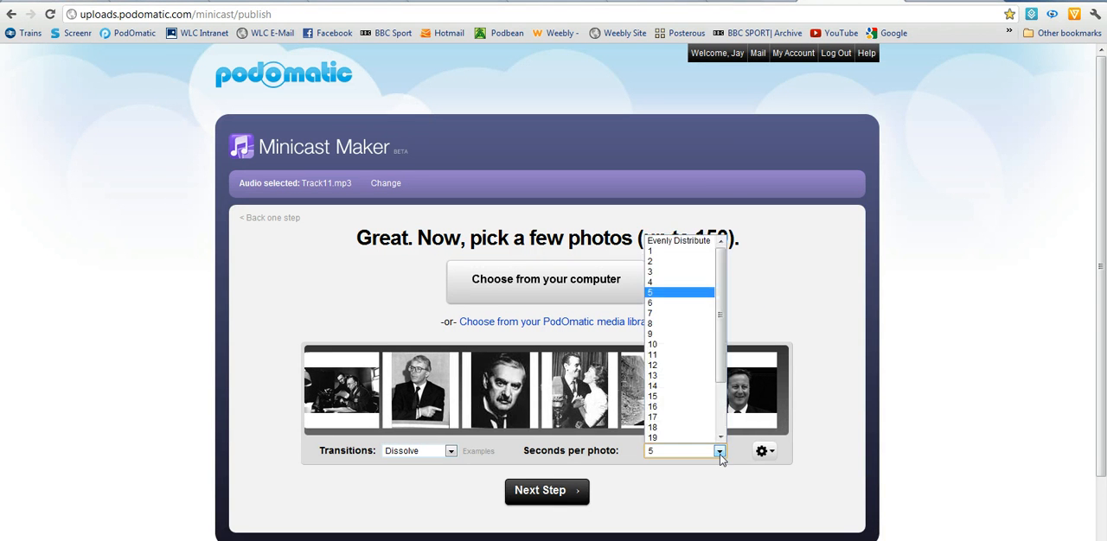
{"action": "left_click", "coordinate": [694, 274]}
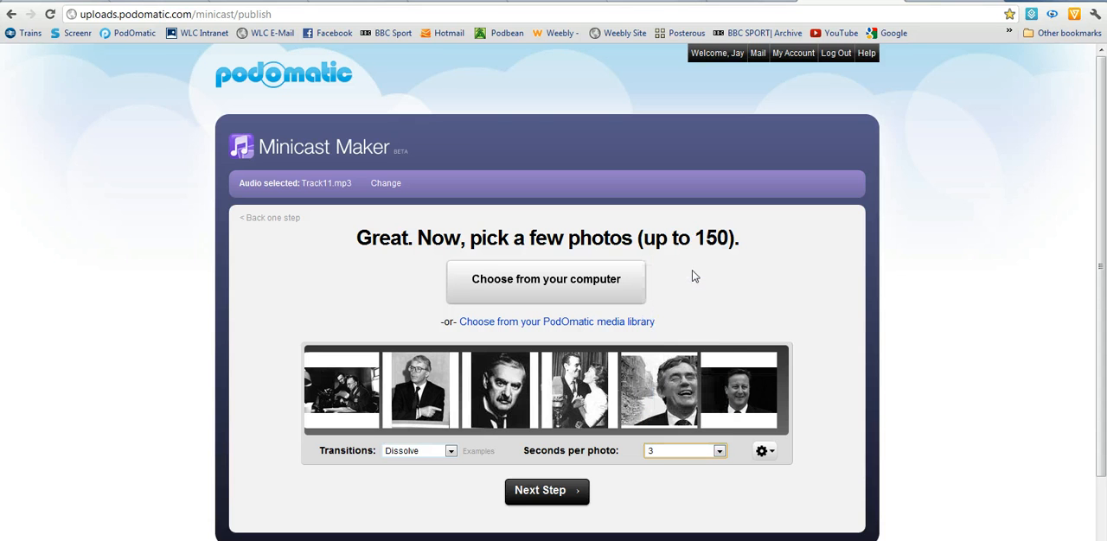
{"action": "left_click", "coordinate": [448, 452]}
{"action": "left_click", "coordinate": [449, 452]}
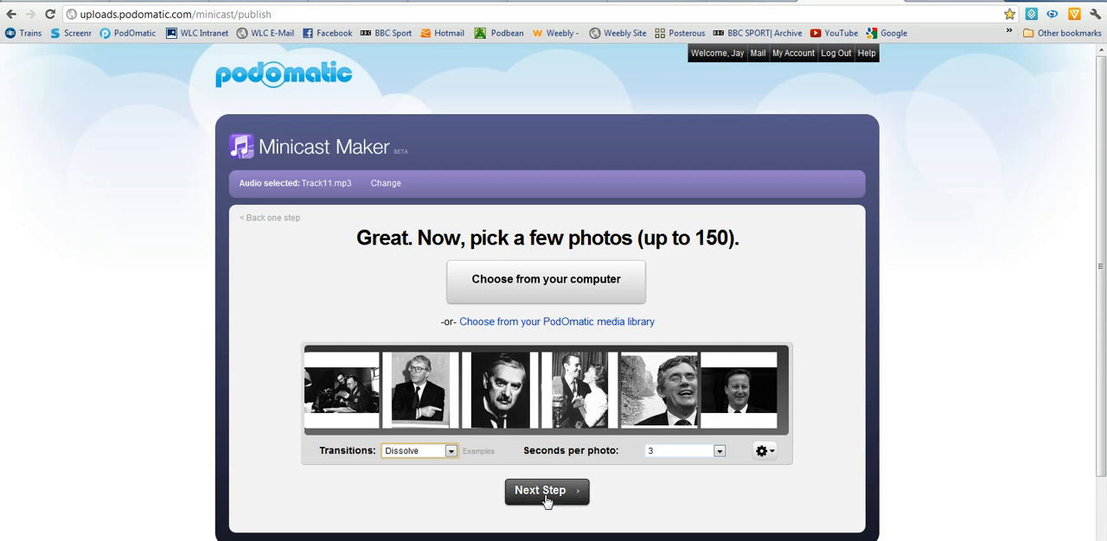
Step: Publish the minicast with the reviewed settings, and open the PodOmatic "Your new minicast is live" e-mail in Outlook Web Access
{"action": "left_click", "coordinate": [551, 493]}
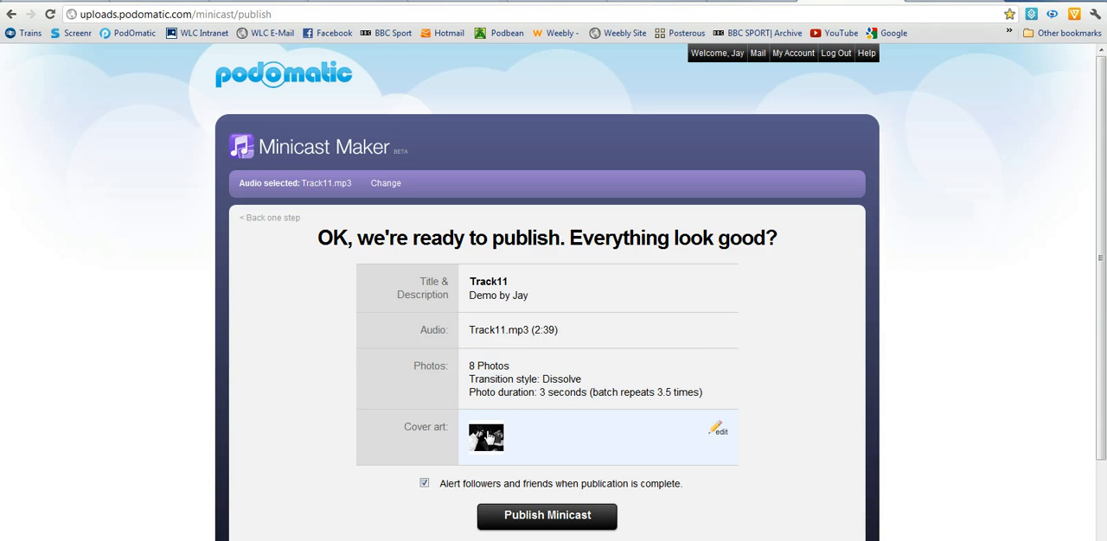
{"action": "left_click", "coordinate": [550, 522]}
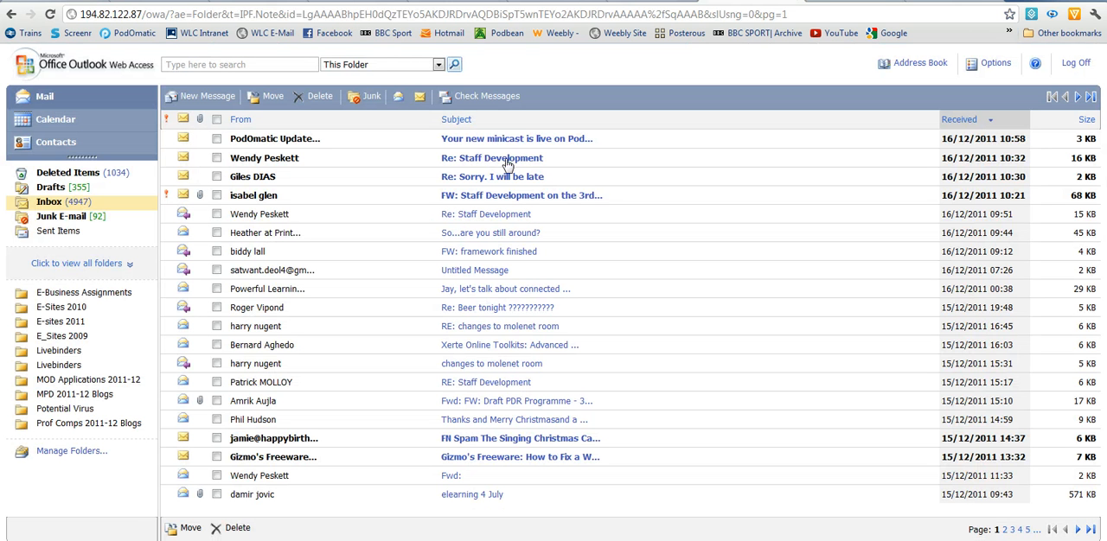
{"action": "left_click", "coordinate": [531, 143]}
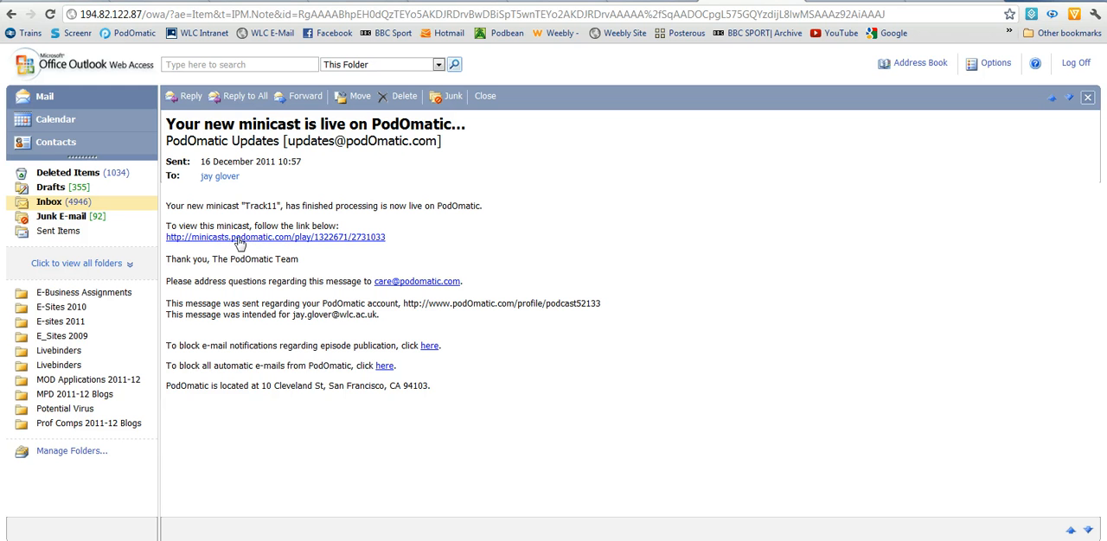
Step: Open the published minicast from the link in the e-mail and watch its slideshow play
{"action": "left_click", "coordinate": [241, 238]}
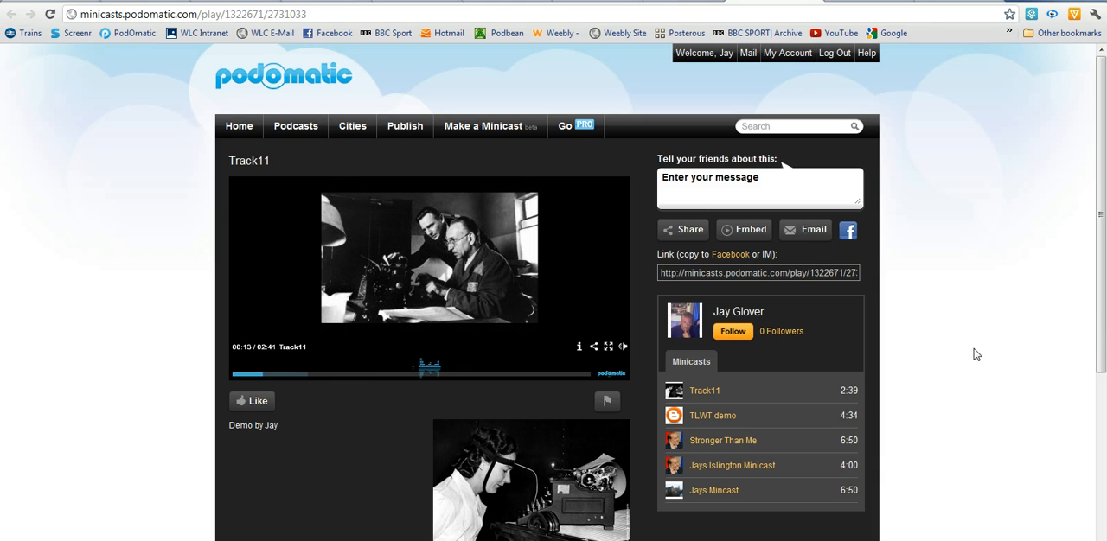
{"action": "mouse_move", "coordinate": [450, 377]}
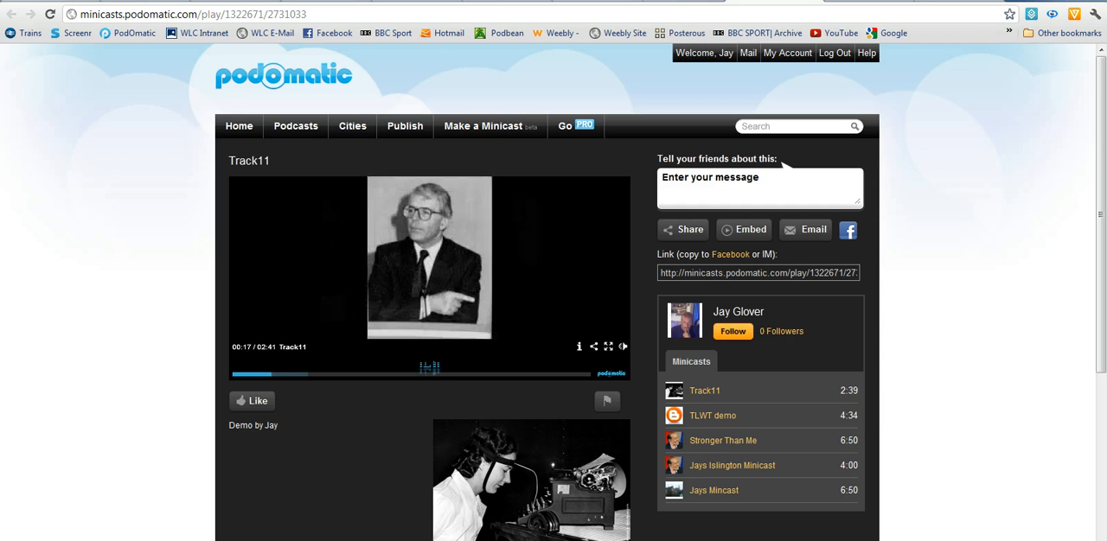
{"action": "mouse_move", "coordinate": [534, 335]}
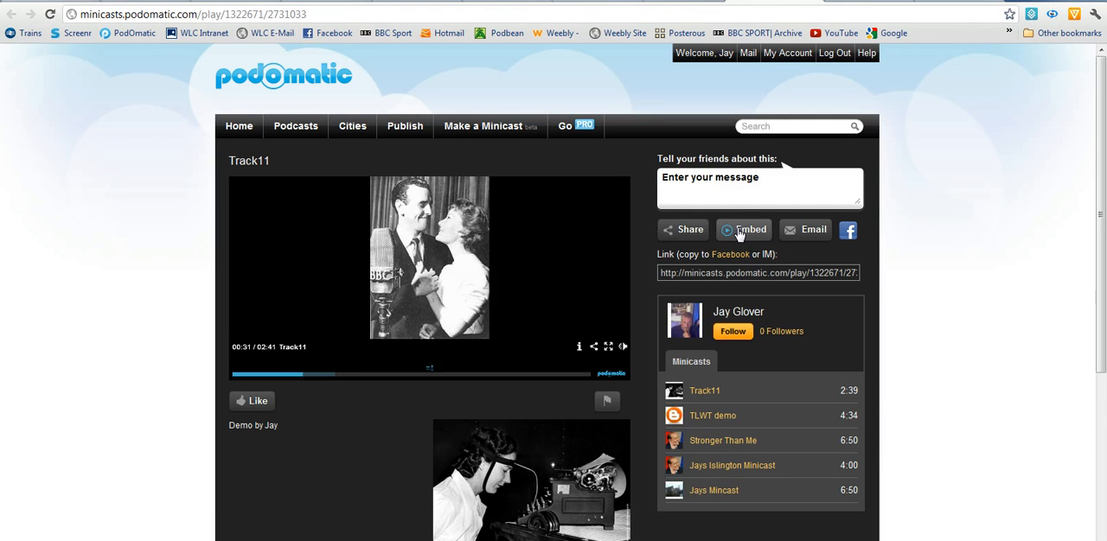
Step: Open the minicast's embed options and set the player to 300x278, dark blue, with automatic playback enabled
{"action": "left_click", "coordinate": [739, 233]}
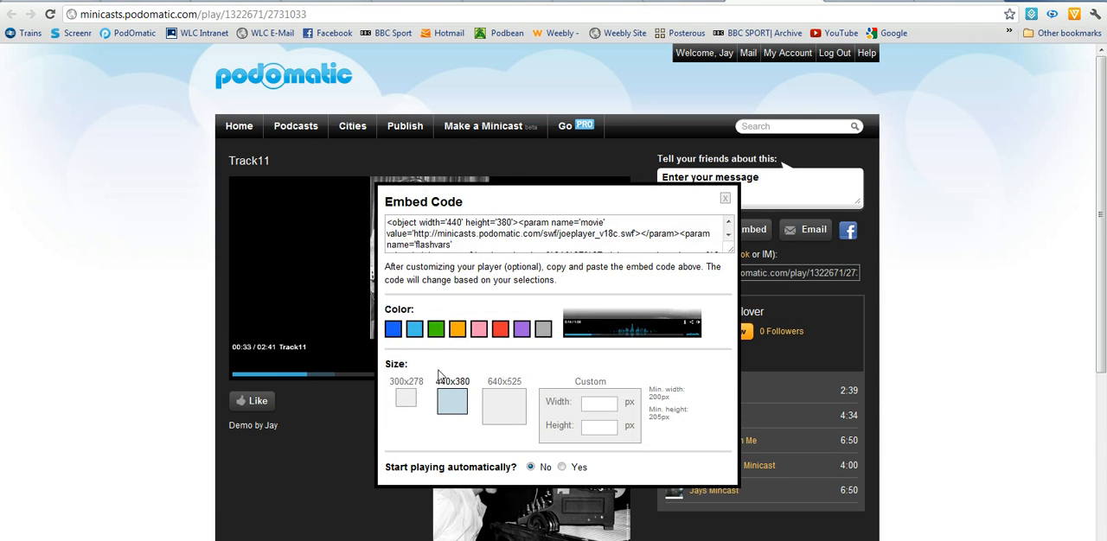
{"action": "left_click", "coordinate": [405, 399]}
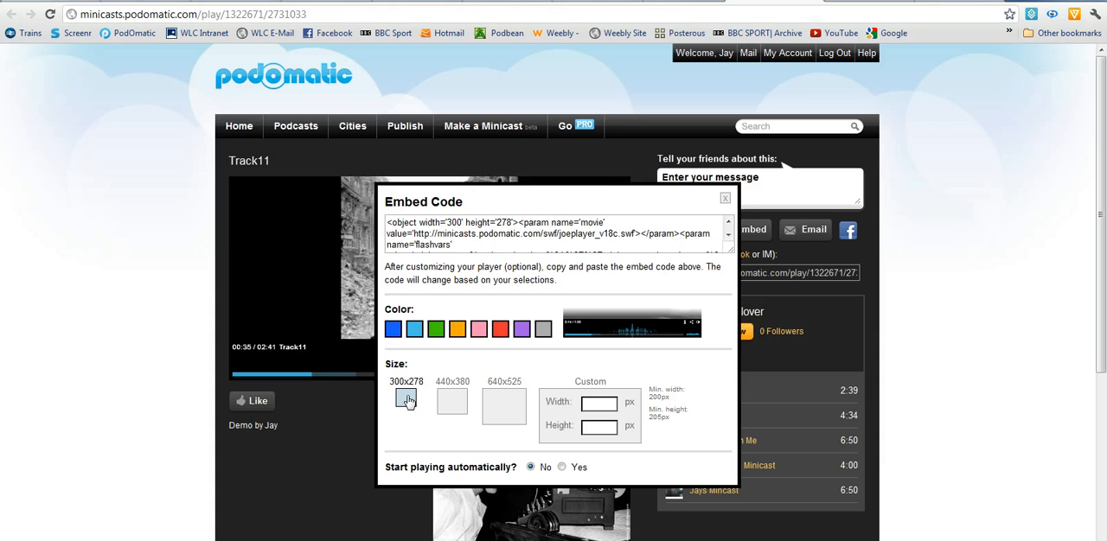
{"action": "left_click", "coordinate": [396, 335]}
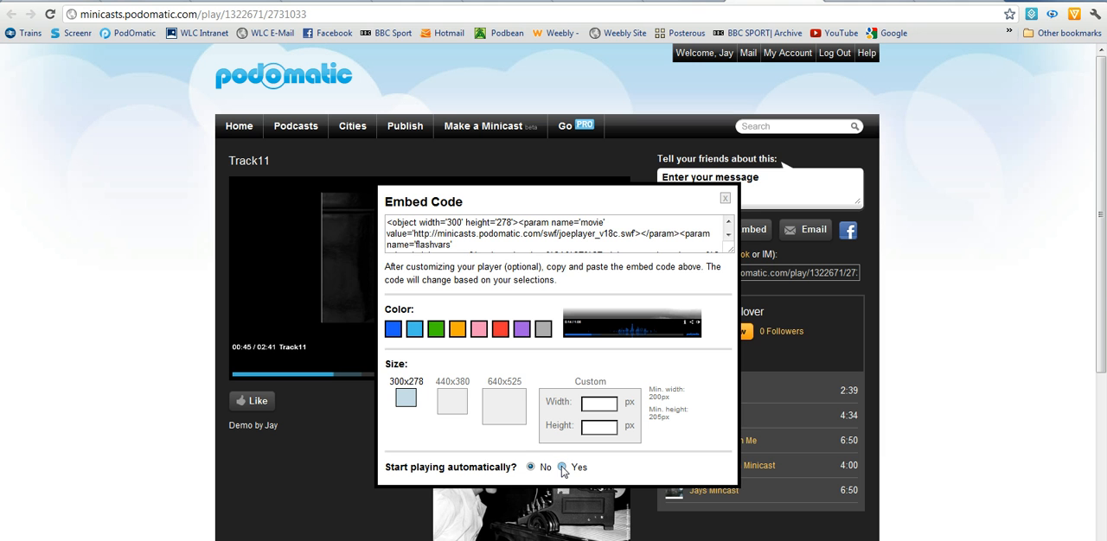
Step: Select the entire customized embed code and copy it
{"action": "left_click", "coordinate": [469, 231]}
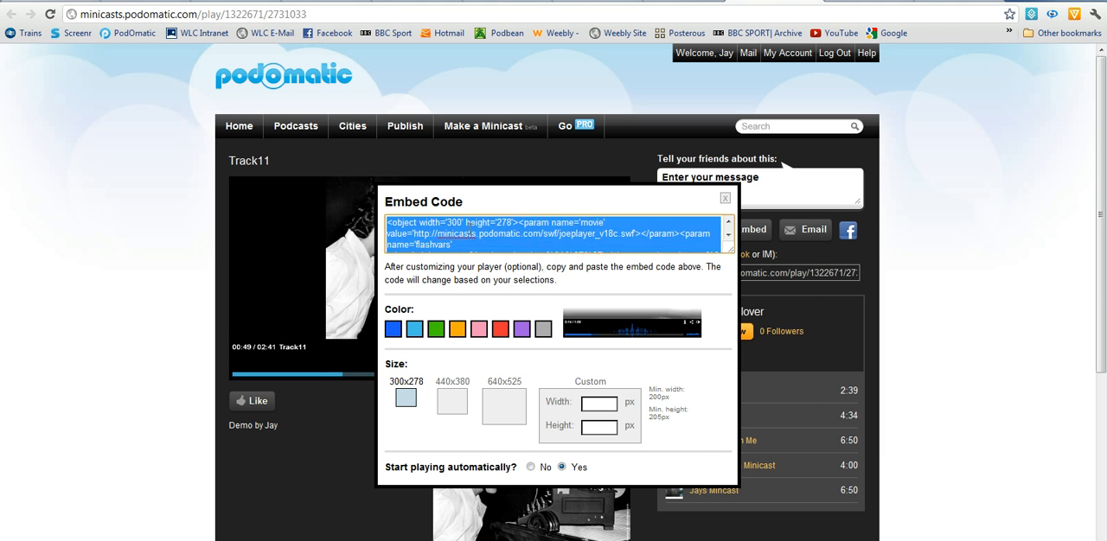
{"action": "right_click", "coordinate": [468, 232]}
{"action": "left_click", "coordinate": [501, 289]}
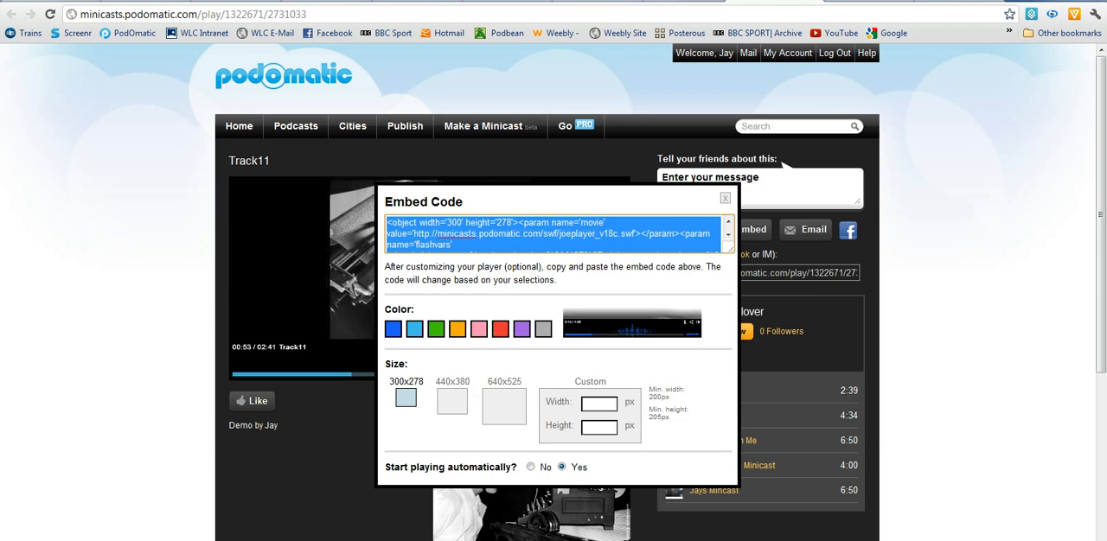
Step: Switch to the Weebly editor, replace the Custom HTML placeholder with the copied embed code, and view the embedded minicast player
{"action": "left_click", "coordinate": [225, 540]}
{"action": "left_click", "coordinate": [594, 409]}
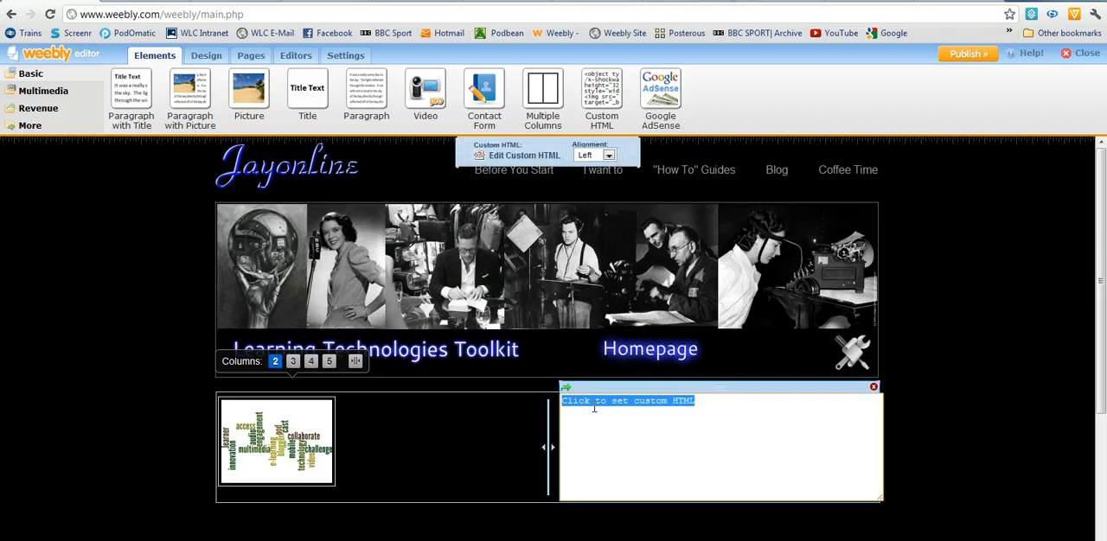
{"action": "right_click", "coordinate": [594, 409]}
{"action": "left_click", "coordinate": [624, 308]}
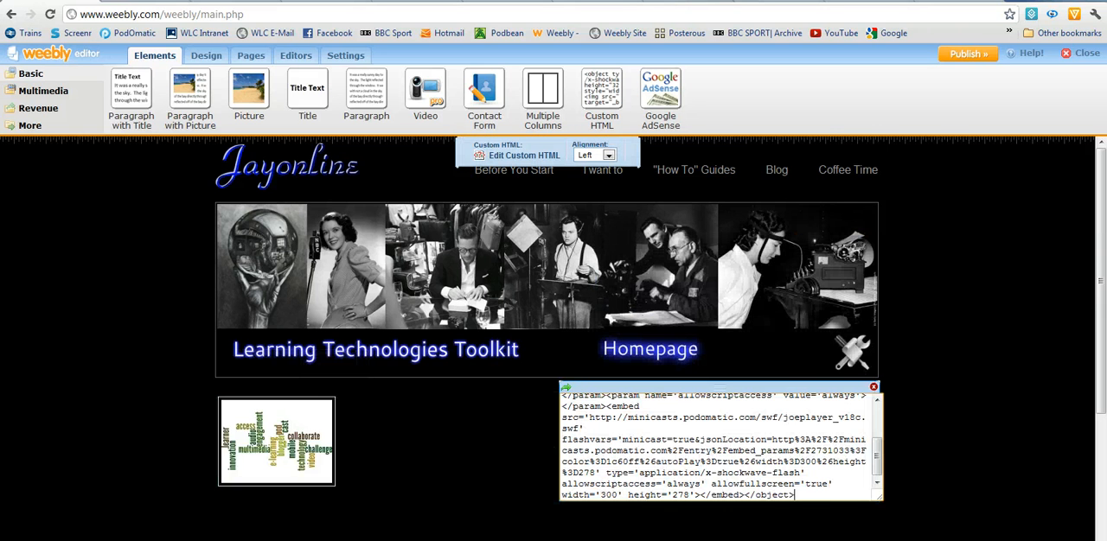
{"action": "left_click", "coordinate": [1036, 343]}
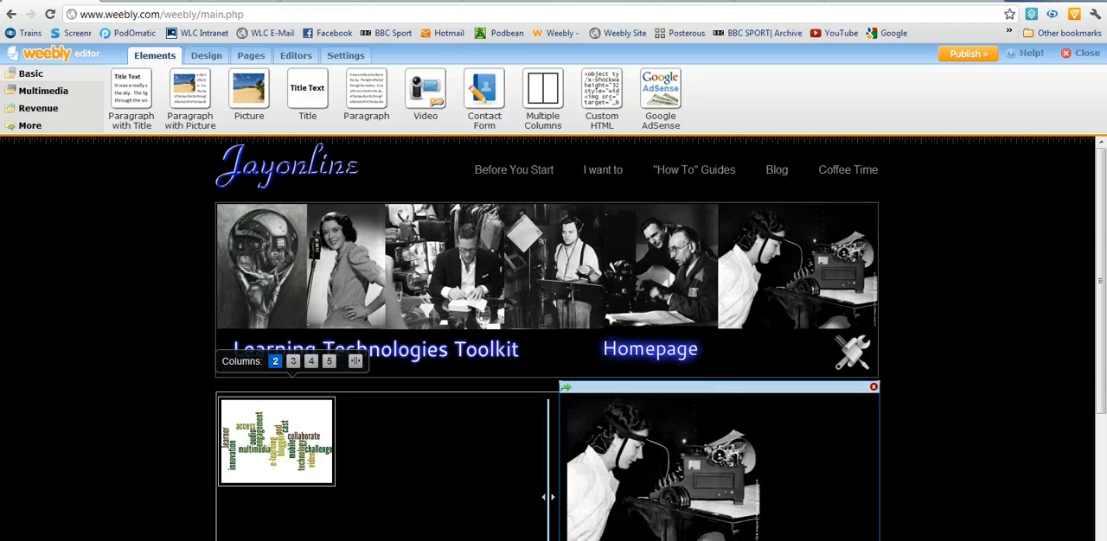
{"action": "scroll", "coordinate": [548, 497], "scroll_direction": "down", "scroll_amount": 1}
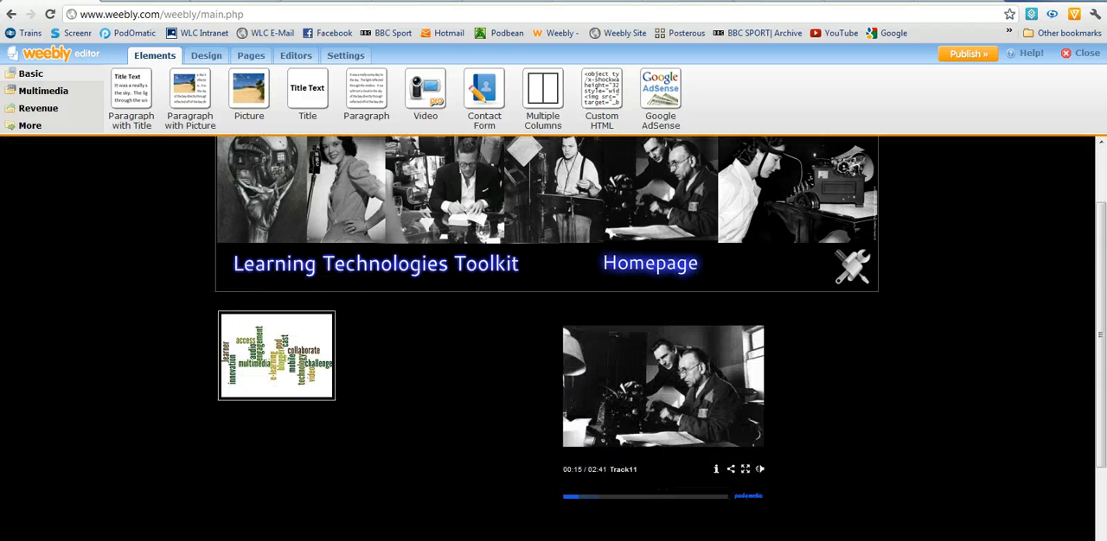